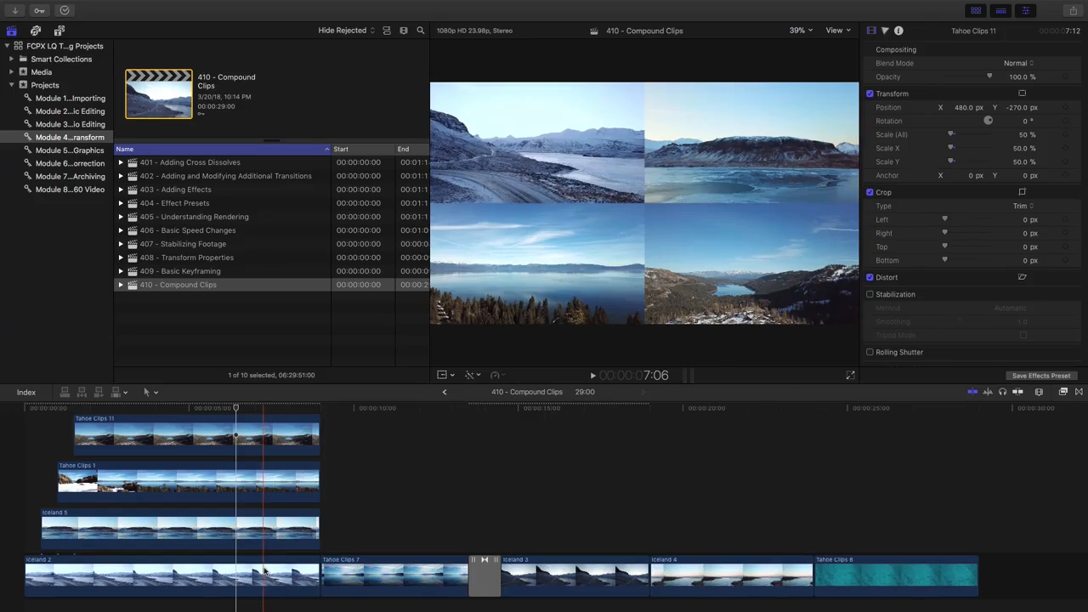
# - Add a cross dissolve between Iceland 2 and Tahoe Clips 7 and play back the transition
pyautogui.click(319, 574)
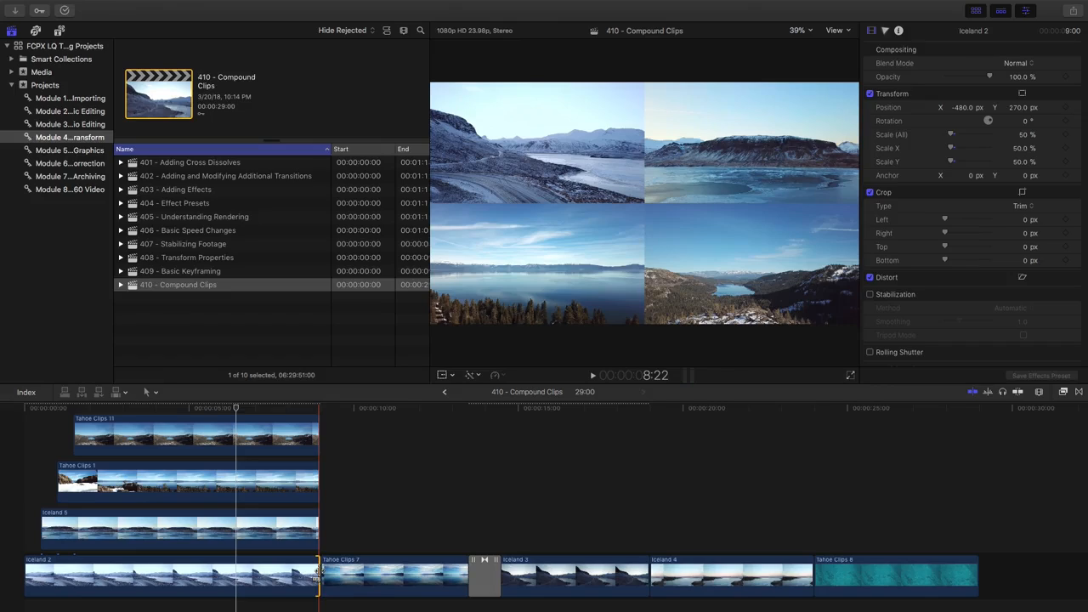
pyautogui.press('super+t')
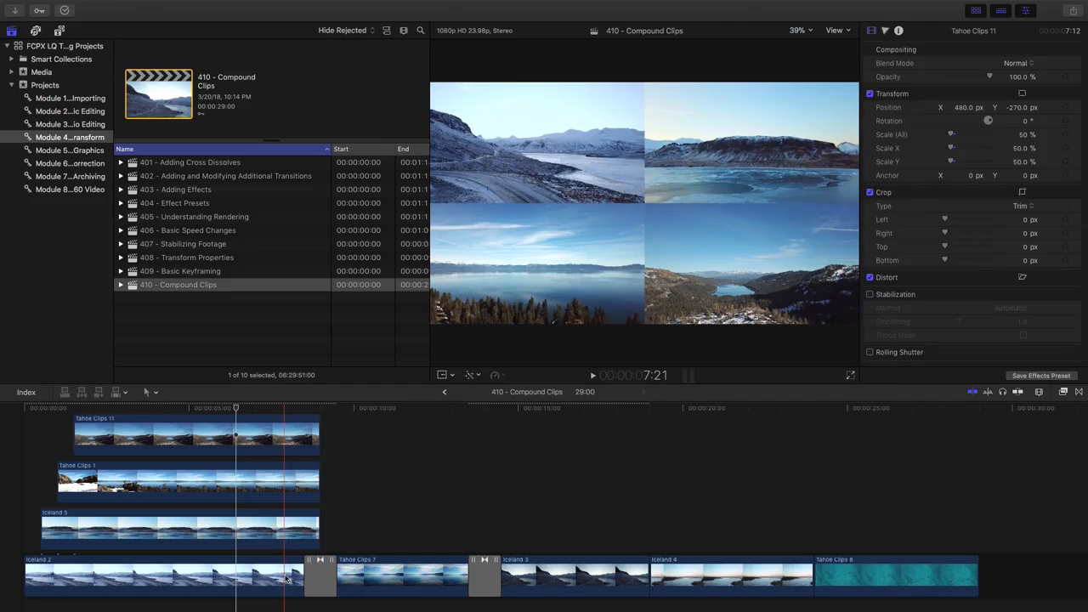
pyautogui.press('space')
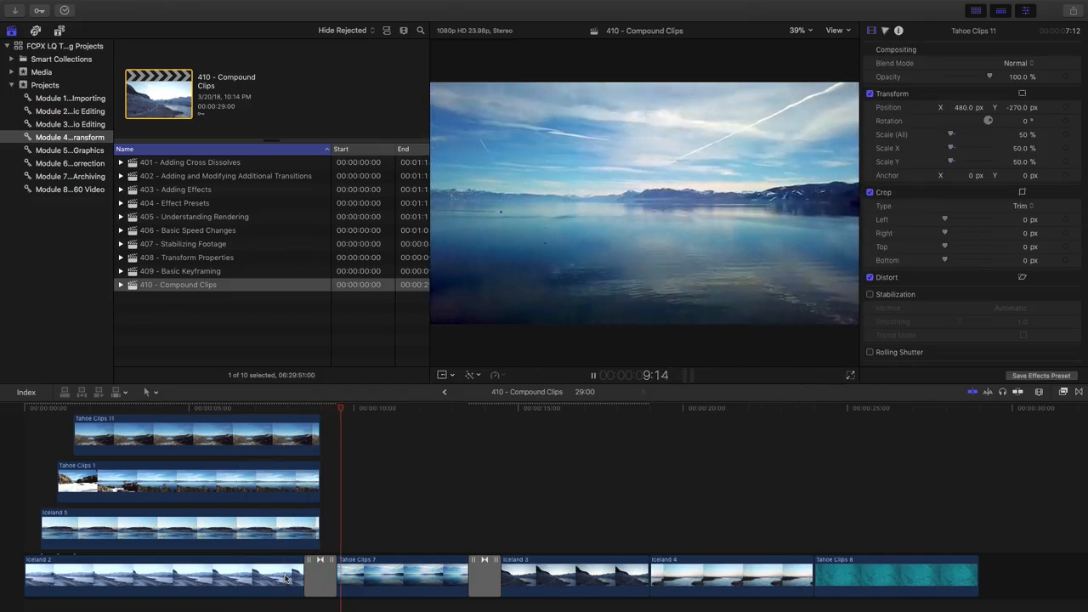
pyautogui.press('space')
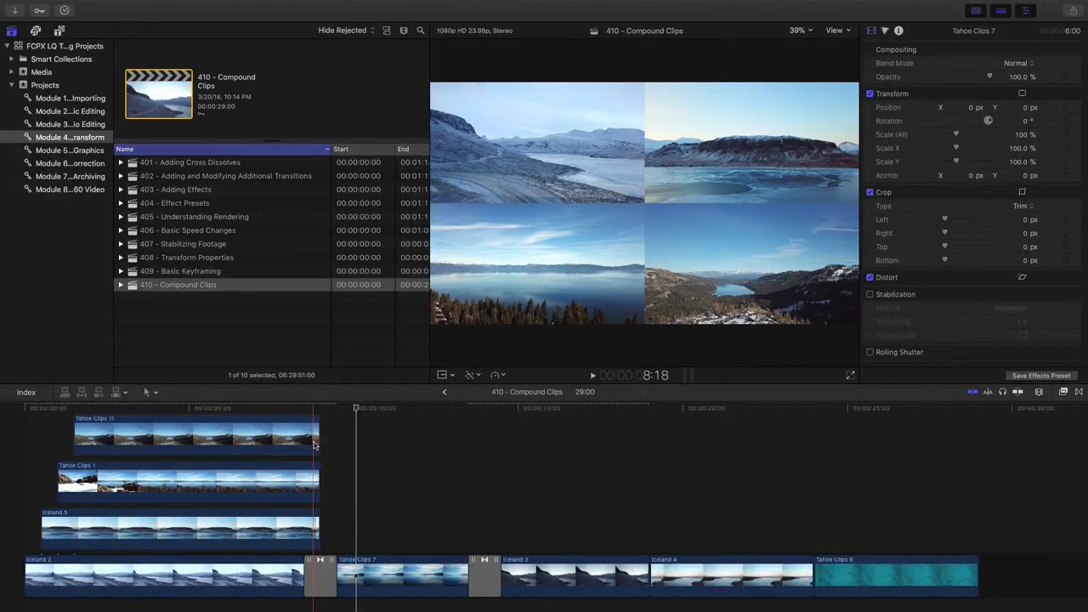
# - Add cross dissolves to the ends of the connected clips Tahoe Clips 11, Tahoe Clips 1 and Iceland 5, and play back the result
pyautogui.click(318, 440)
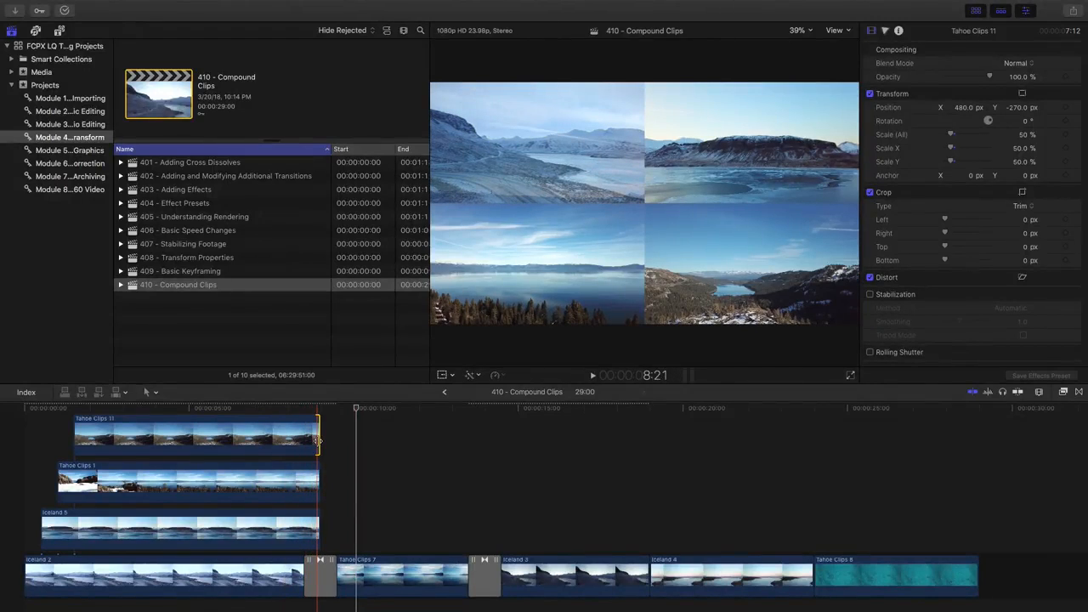
pyautogui.press('super+t')
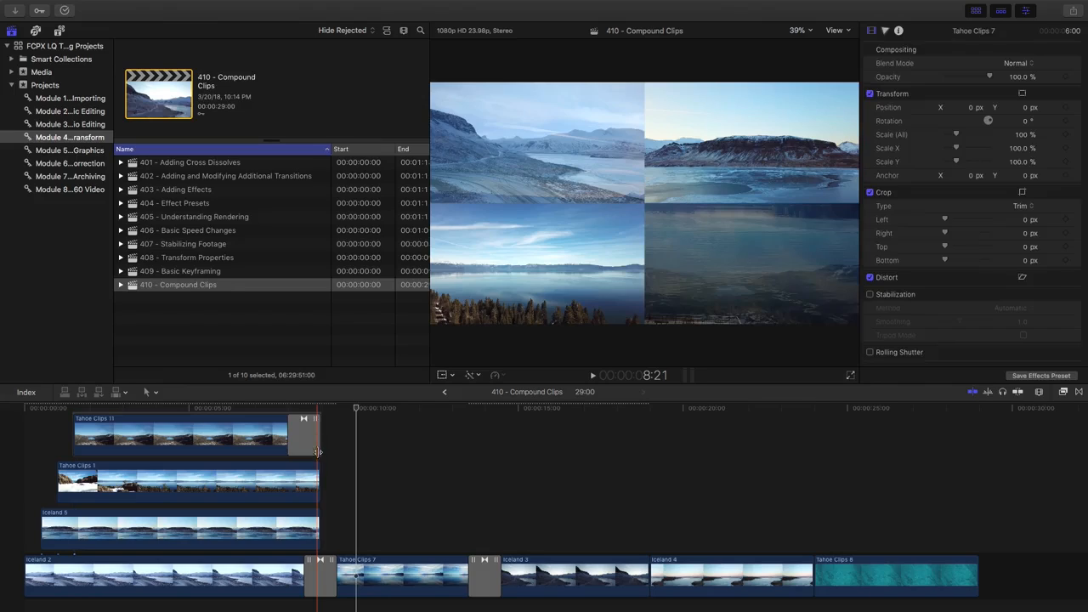
pyautogui.click(316, 476)
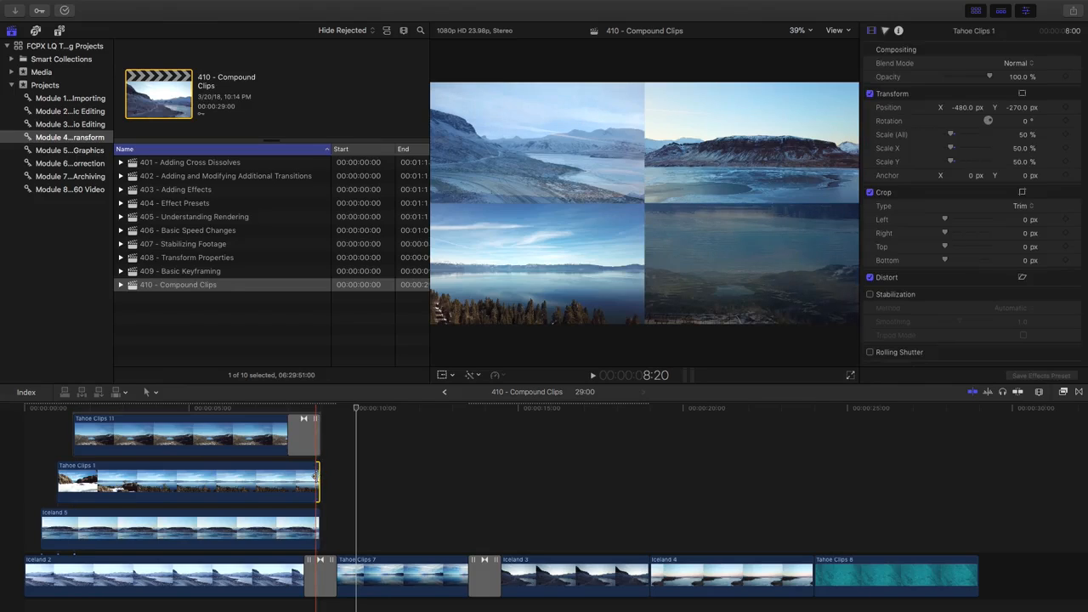
pyautogui.press('super+t')
pyautogui.click(318, 524)
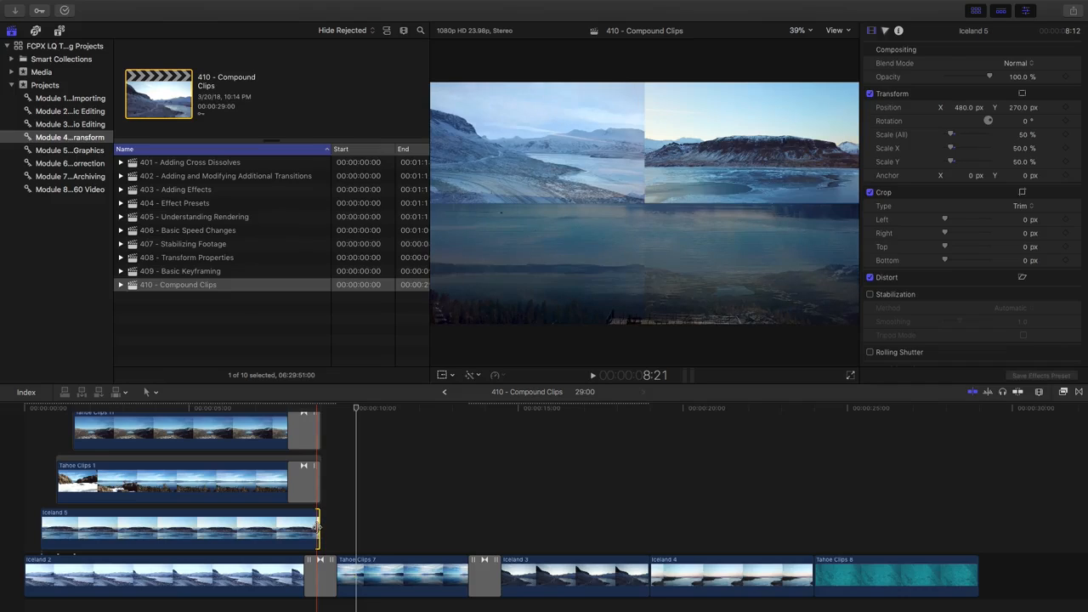
pyautogui.press('super+t')
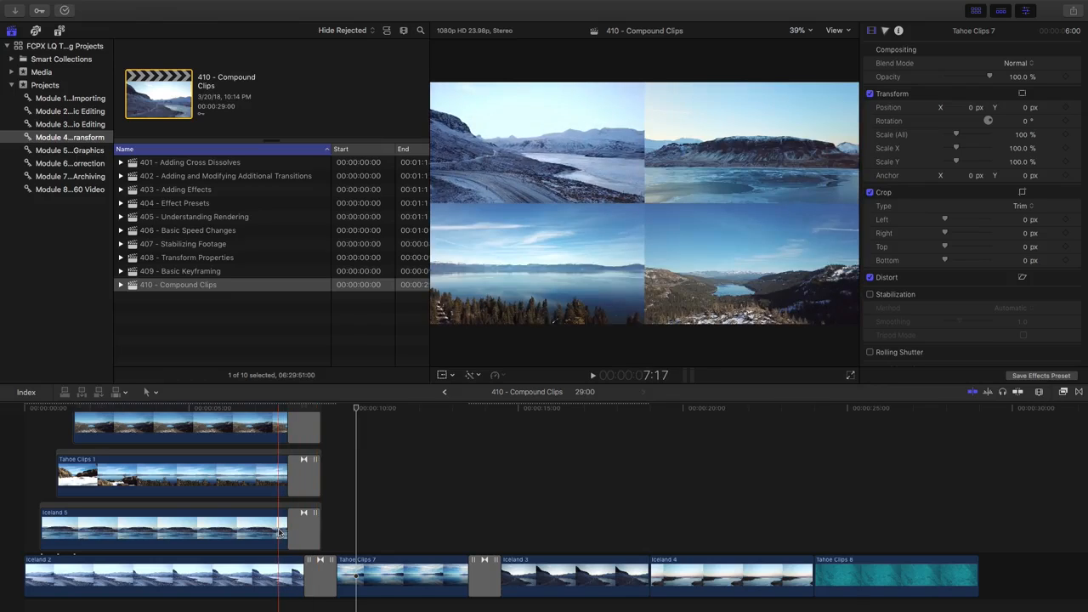
pyautogui.press('space')
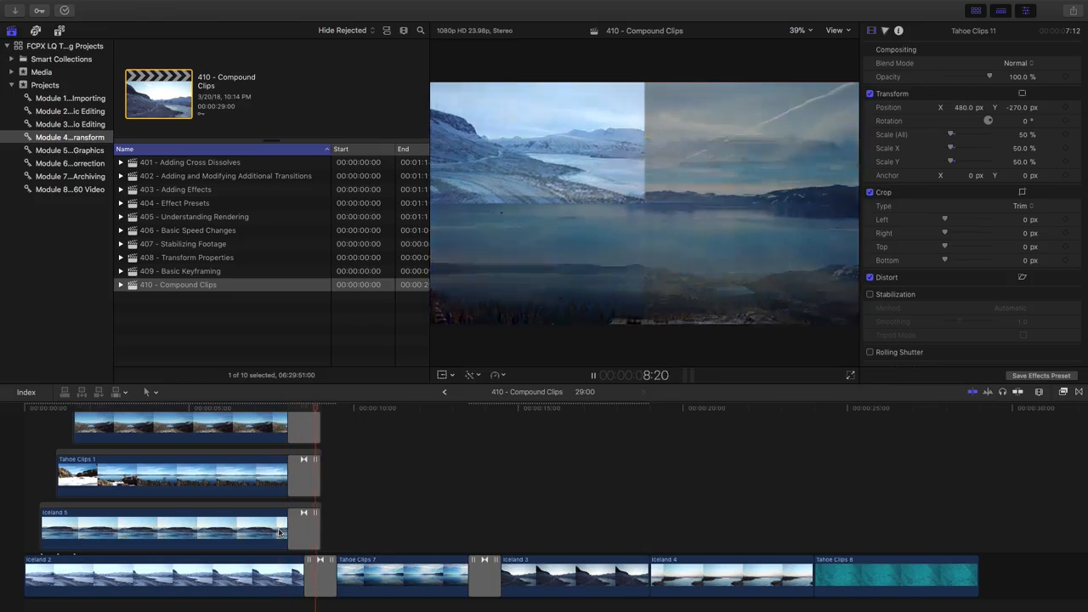
pyautogui.press('space')
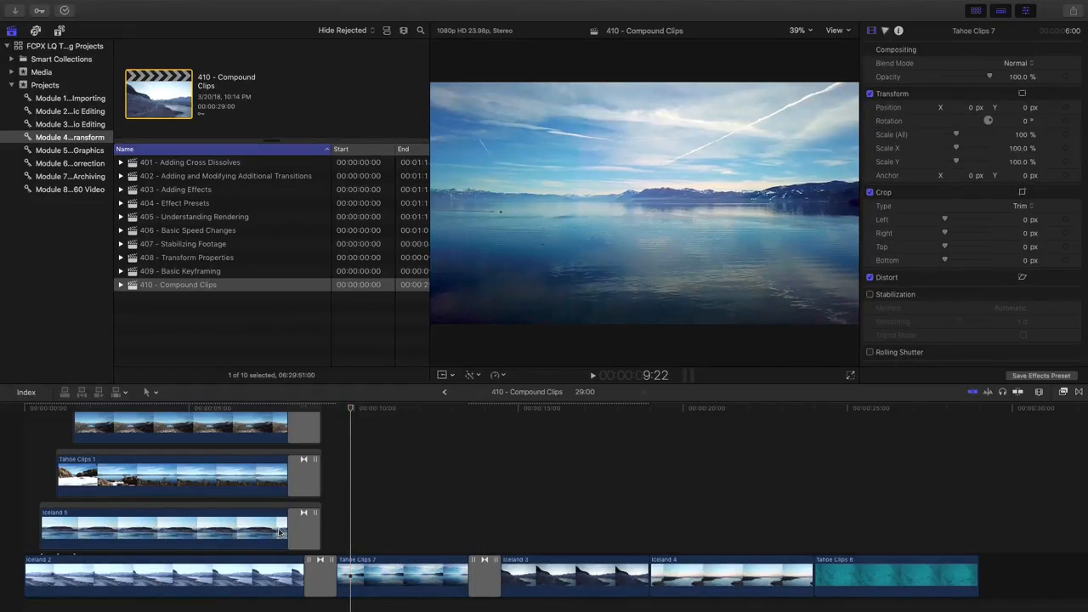
# - Undo the four cross dissolves just added at the end of the video wall clips
pyautogui.press('super+z')
pyautogui.press('super+z')
pyautogui.press('super+z')
pyautogui.press('super+z')
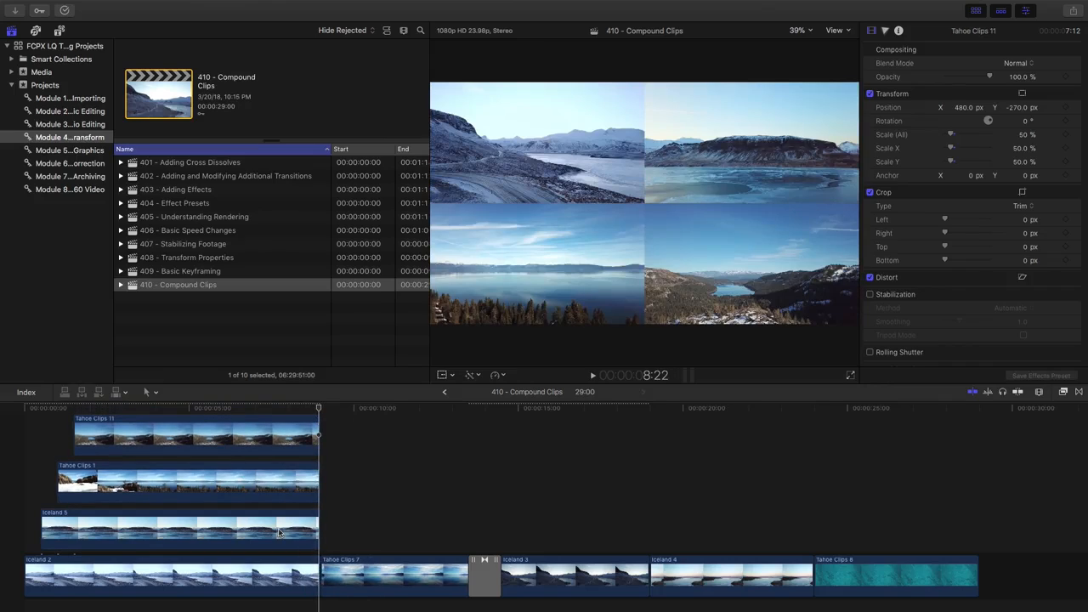
# - Combine Tahoe Clips 11, Tahoe Clips 1, Iceland 5 and Iceland 2 into a compound clip named Drone Video Wall in the Projects event
pyautogui.click(234, 439)
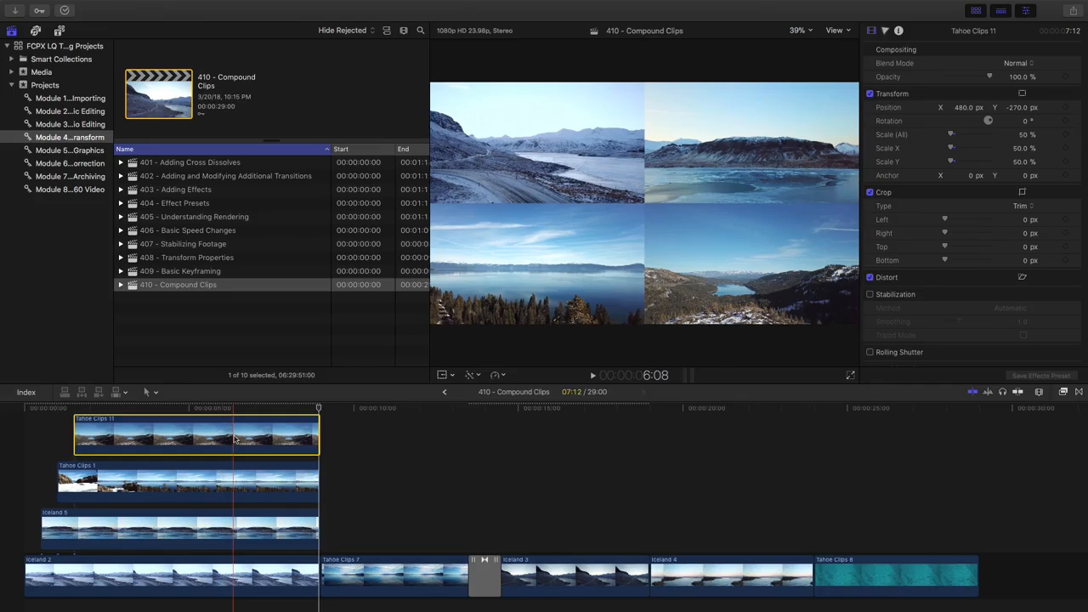
pyautogui.keyDown('super'); pyautogui.click(232, 481); pyautogui.keyUp('super')
pyautogui.keyDown('super'); pyautogui.click(230, 524); pyautogui.keyUp('super')
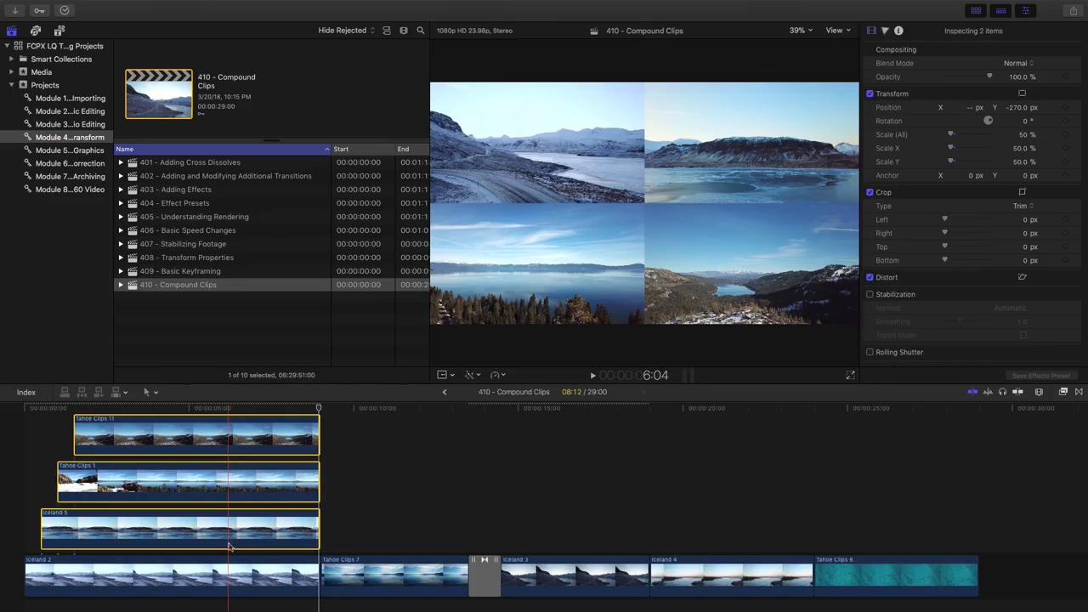
pyautogui.keyDown('super'); pyautogui.click(228, 576); pyautogui.keyUp('super')
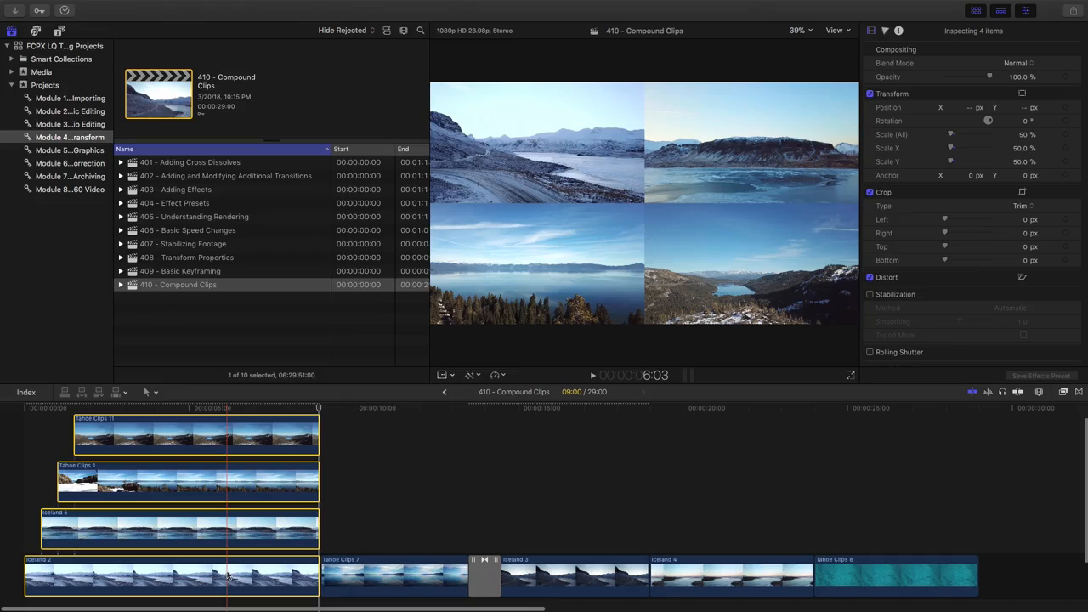
pyautogui.rightClick(228, 577)
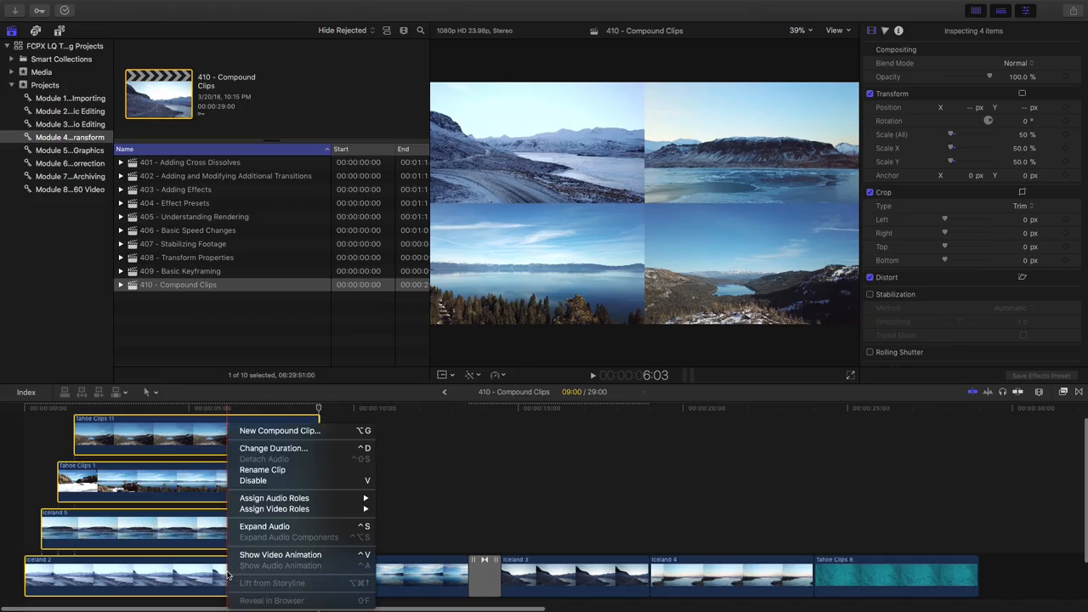
pyautogui.click(304, 436)
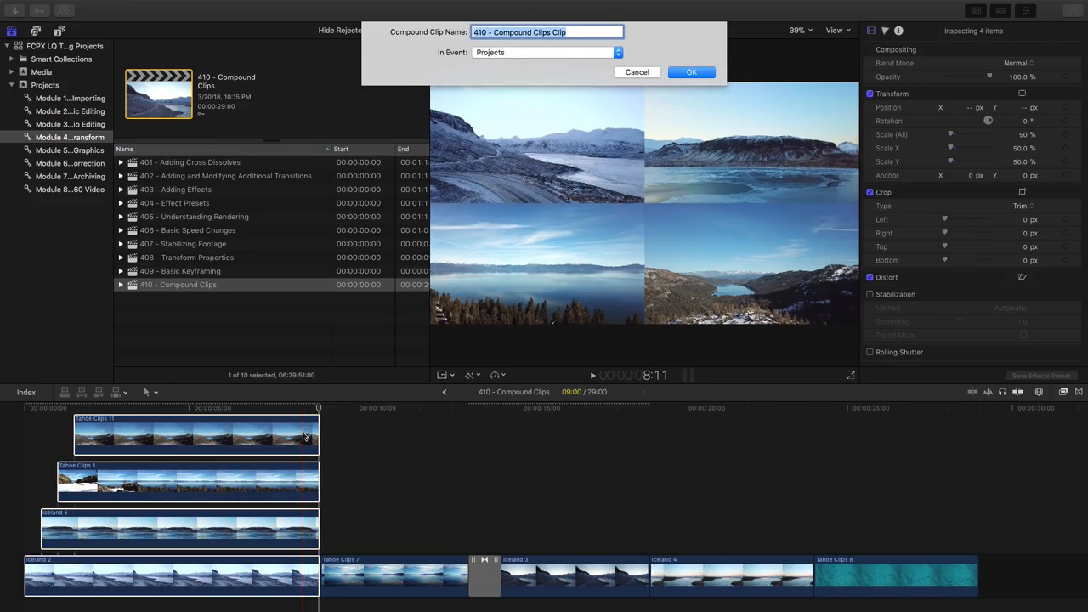
pyautogui.write('Drone Video Wal')
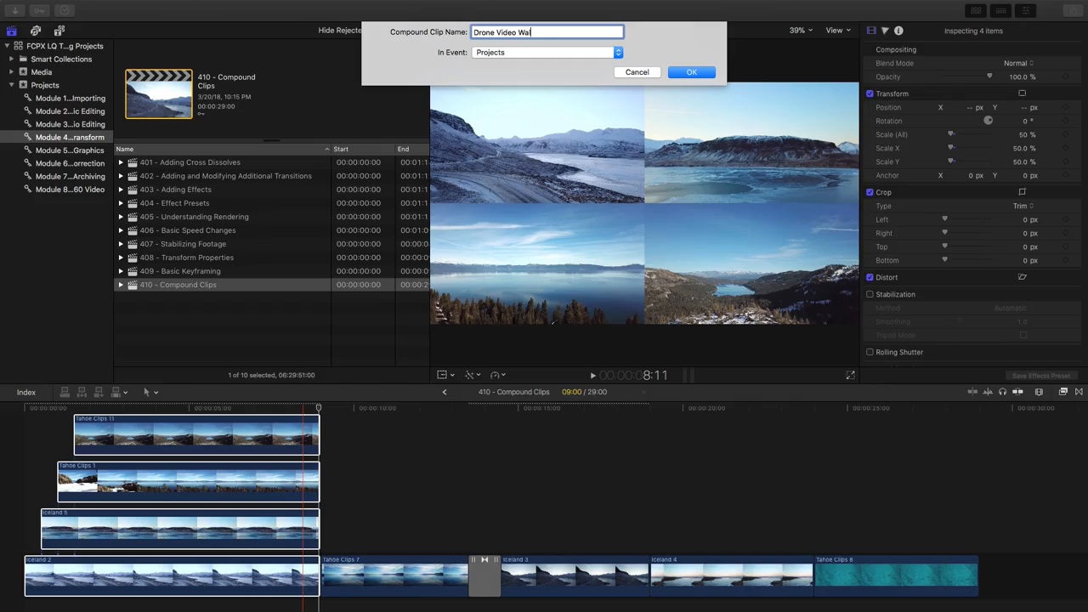
pyautogui.write('l')
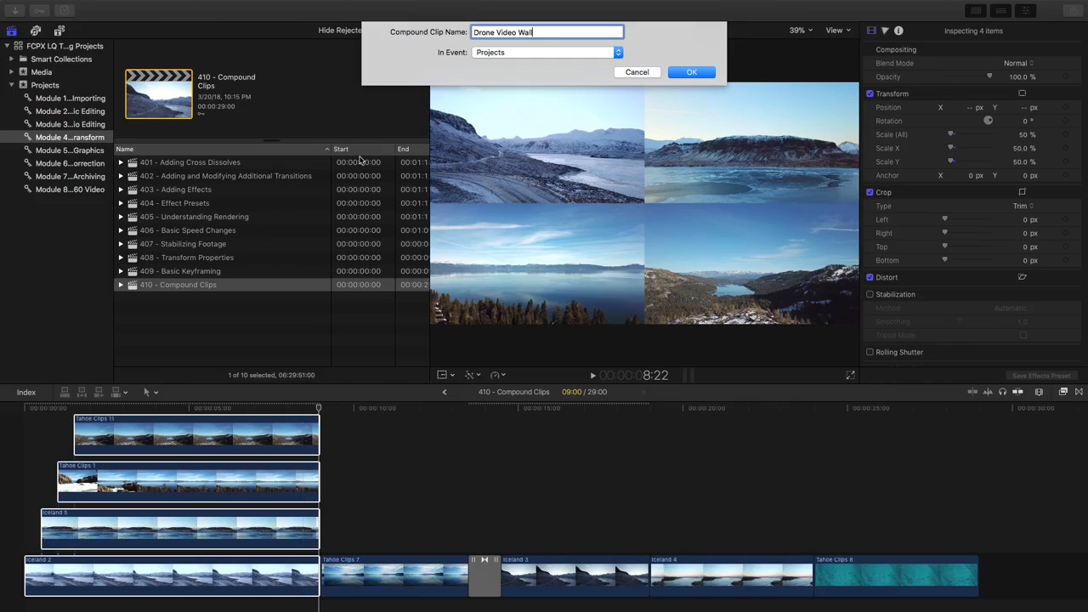
pyautogui.click(497, 52)
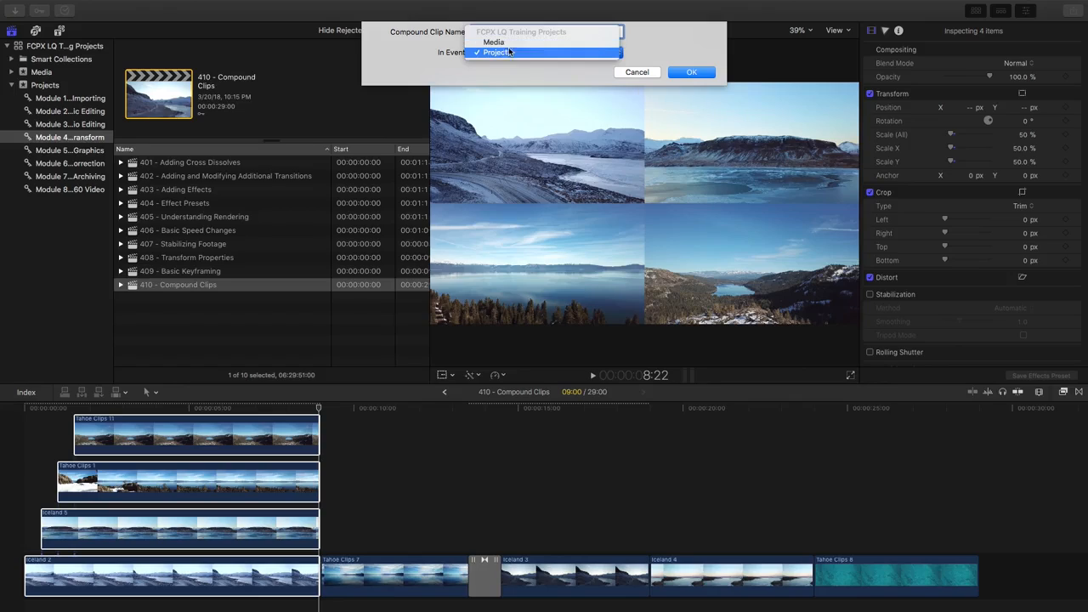
pyautogui.click(498, 53)
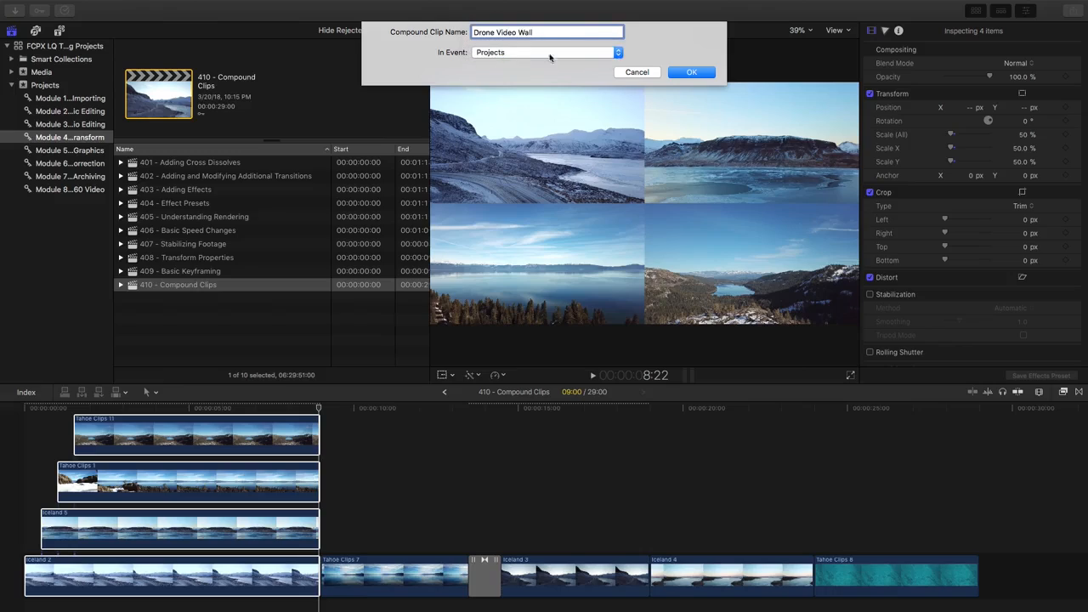
pyautogui.click(693, 75)
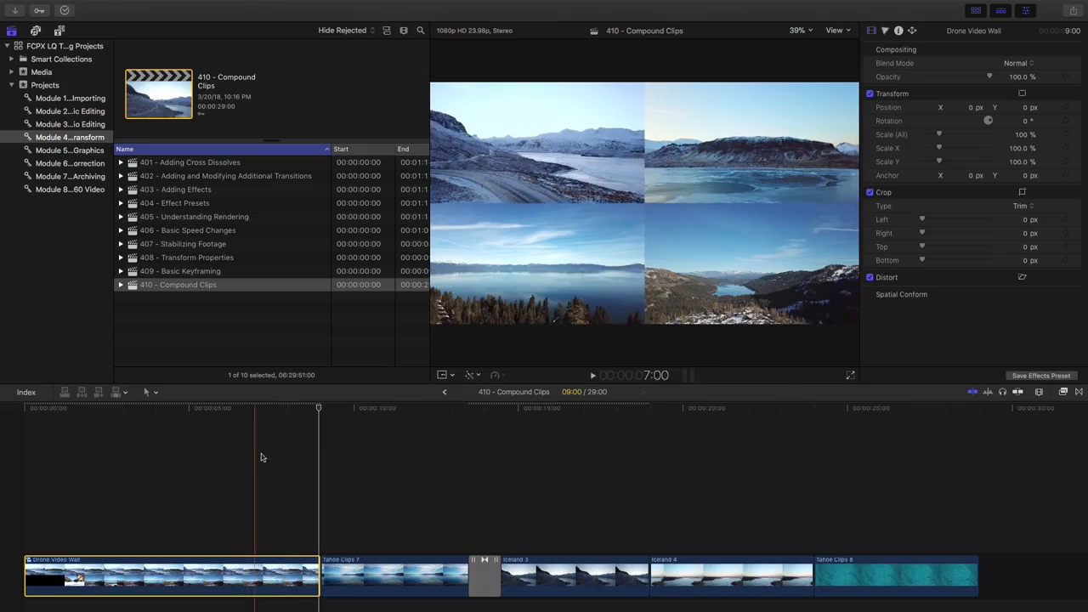
# - Add a cross dissolve between the Drone Video Wall clip and Tahoe Clips 7, allowing the media to be overlapped by ripple trimming
pyautogui.click(318, 575)
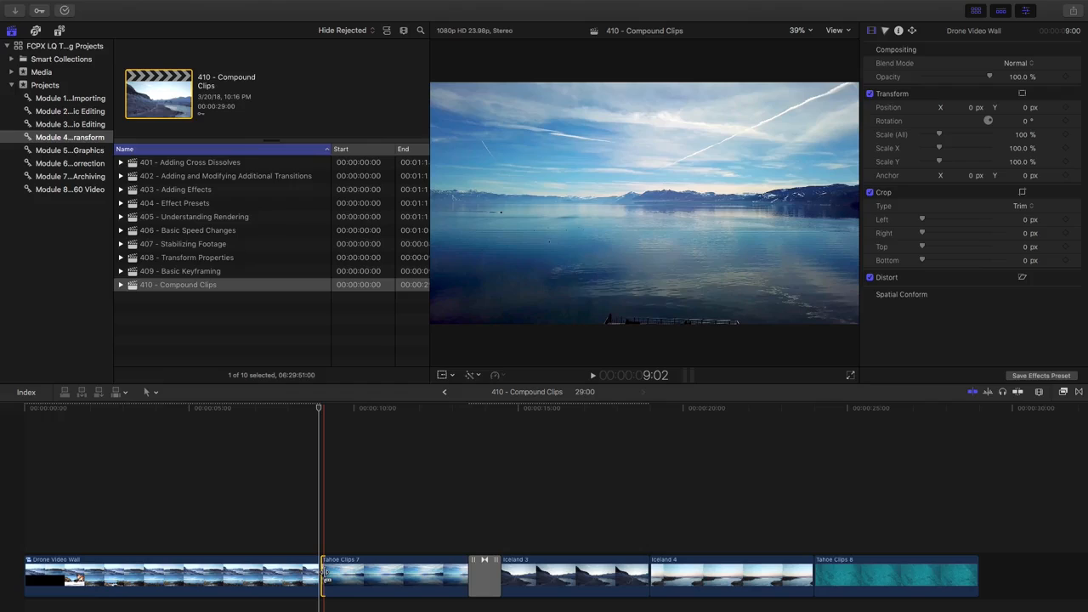
pyautogui.press('super+t')
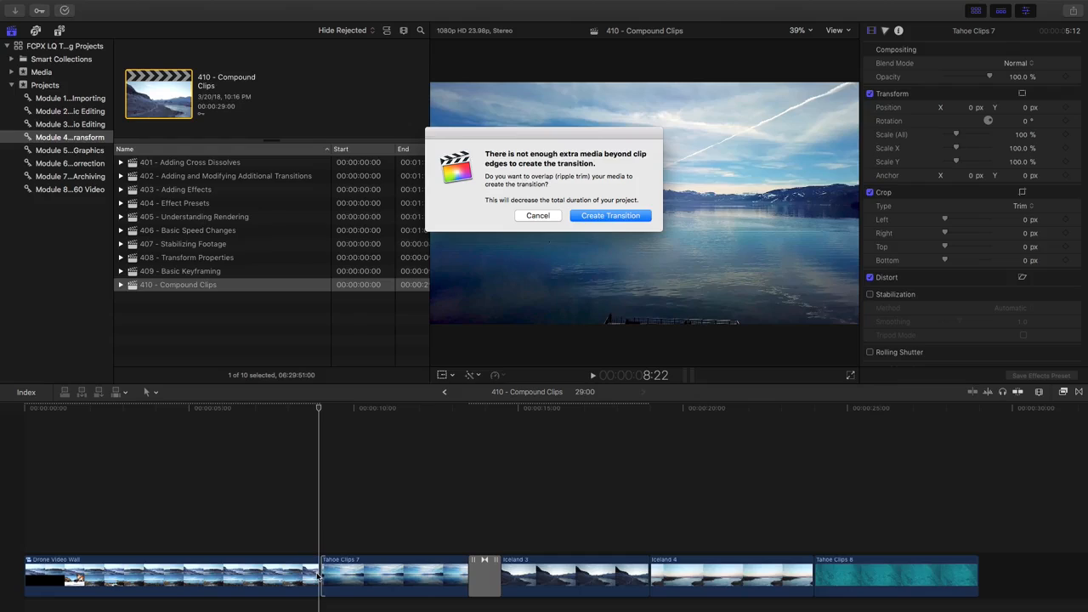
pyautogui.click(610, 216)
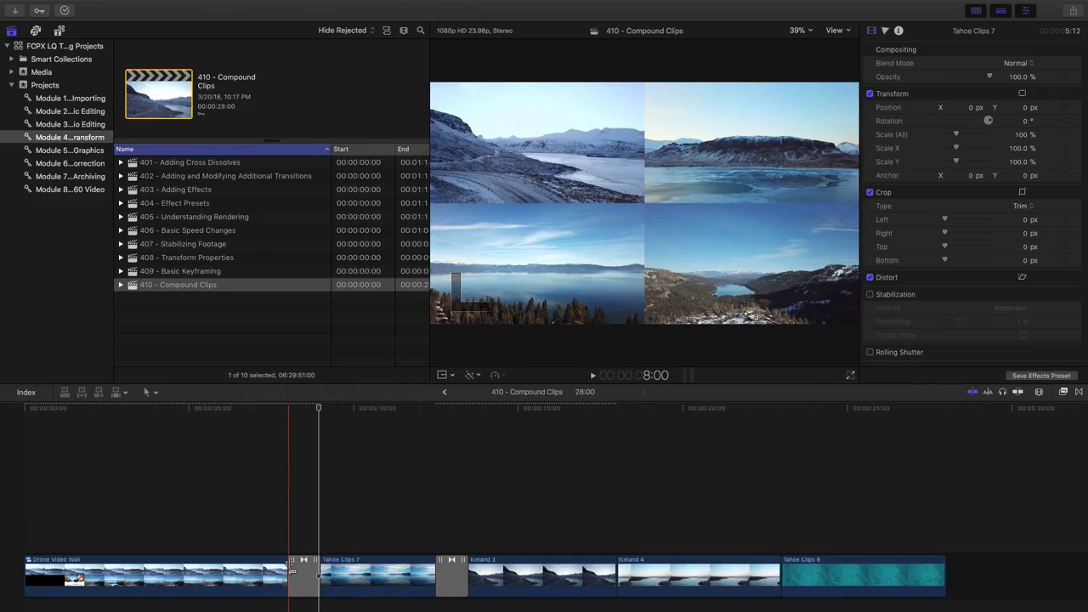
# - Search the Projects event for "drone" to locate the compound clip
pyautogui.click(194, 570)
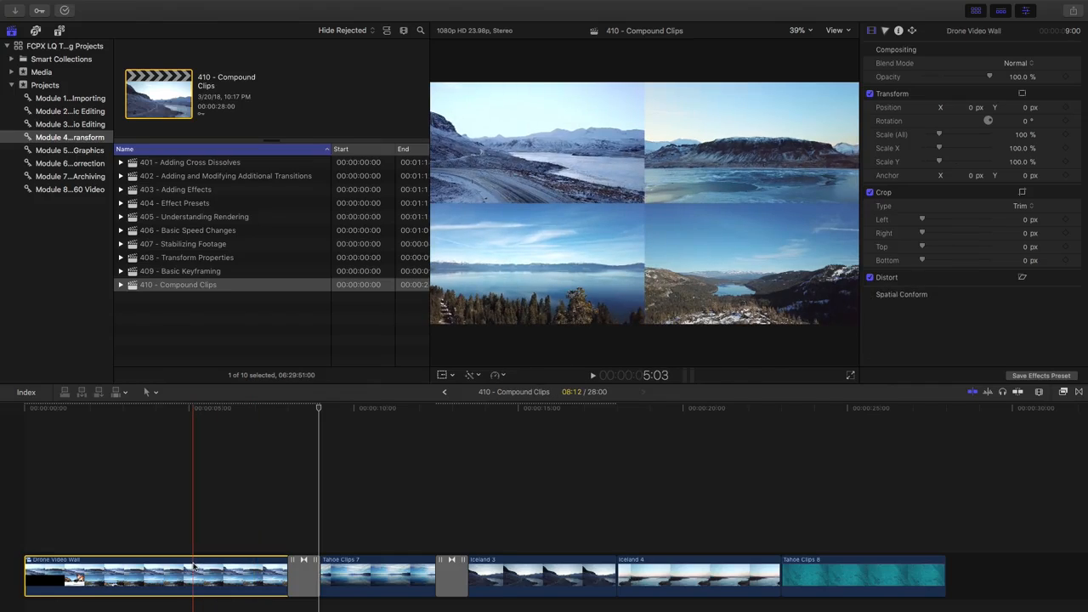
pyautogui.click(45, 85)
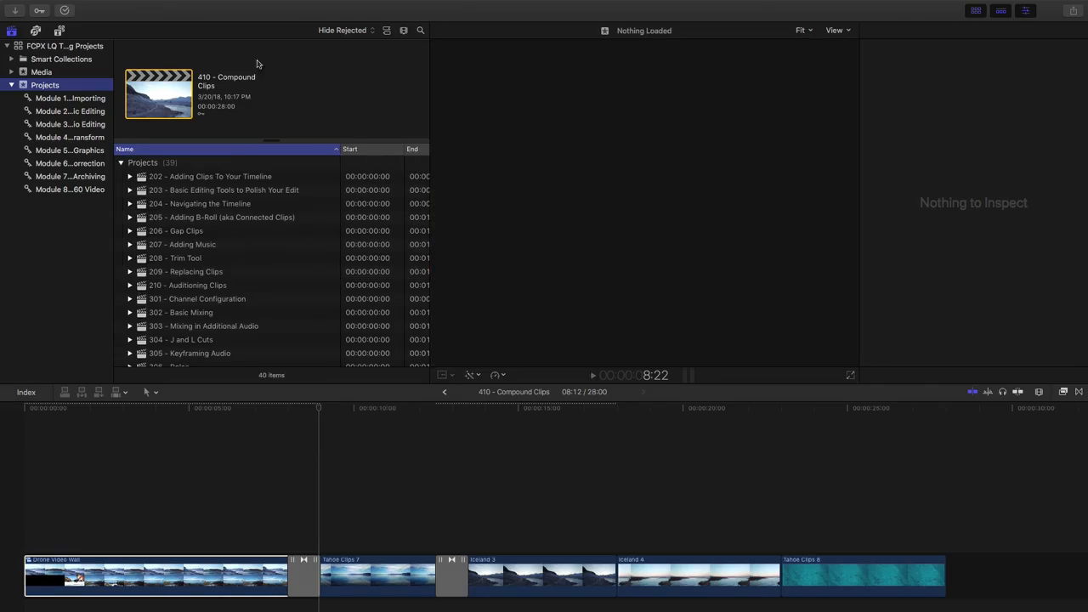
pyautogui.click(420, 31)
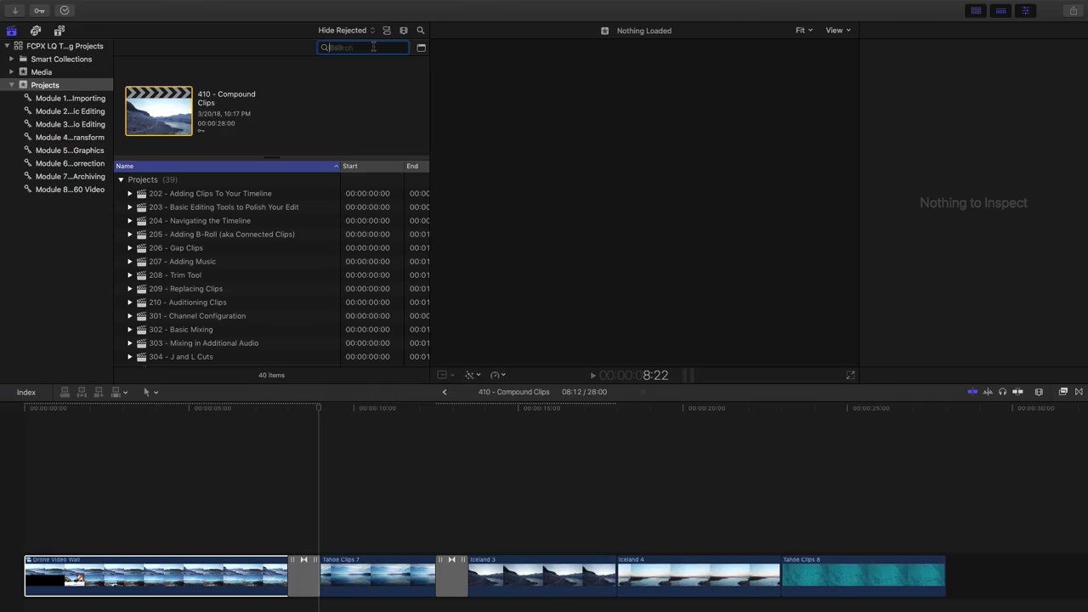
pyautogui.write('drone')
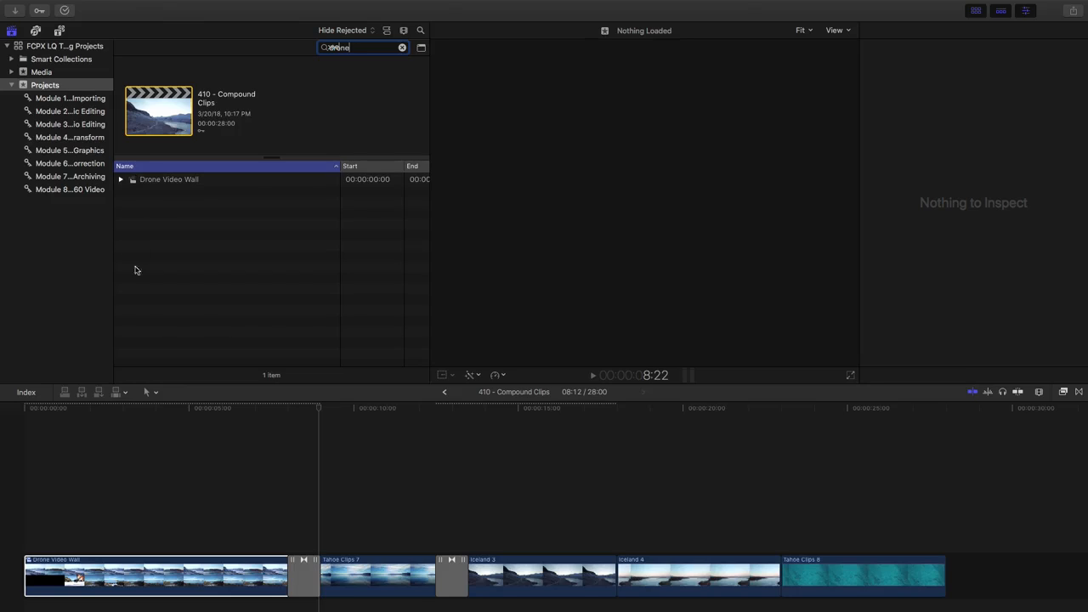
# - Open the Drone Video Wall compound clip in its own timeline to show its stacked clips
pyautogui.click(136, 425)
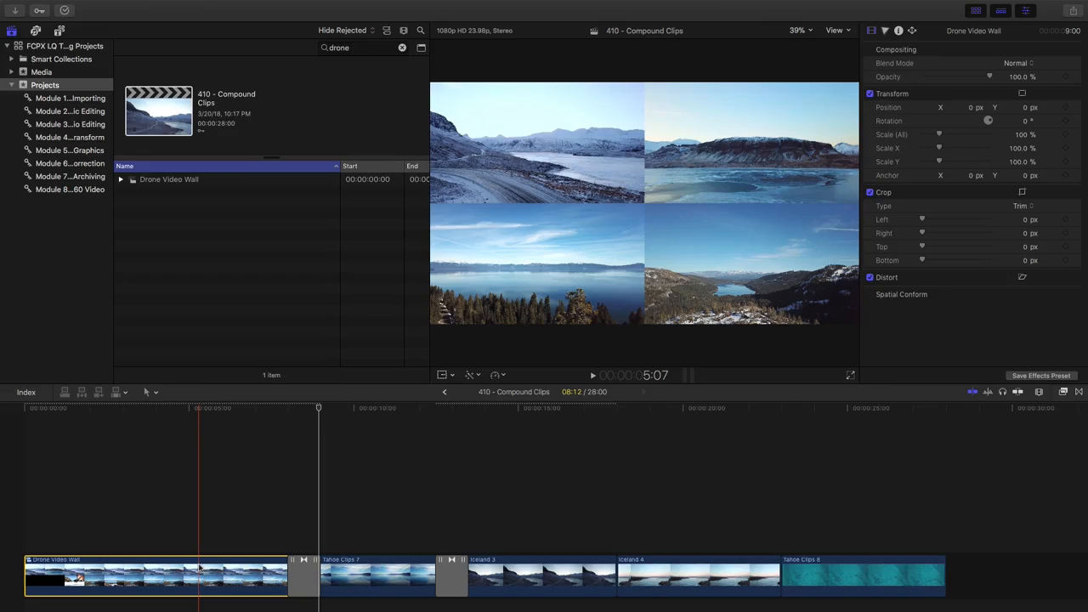
pyautogui.doubleClick(28, 564)
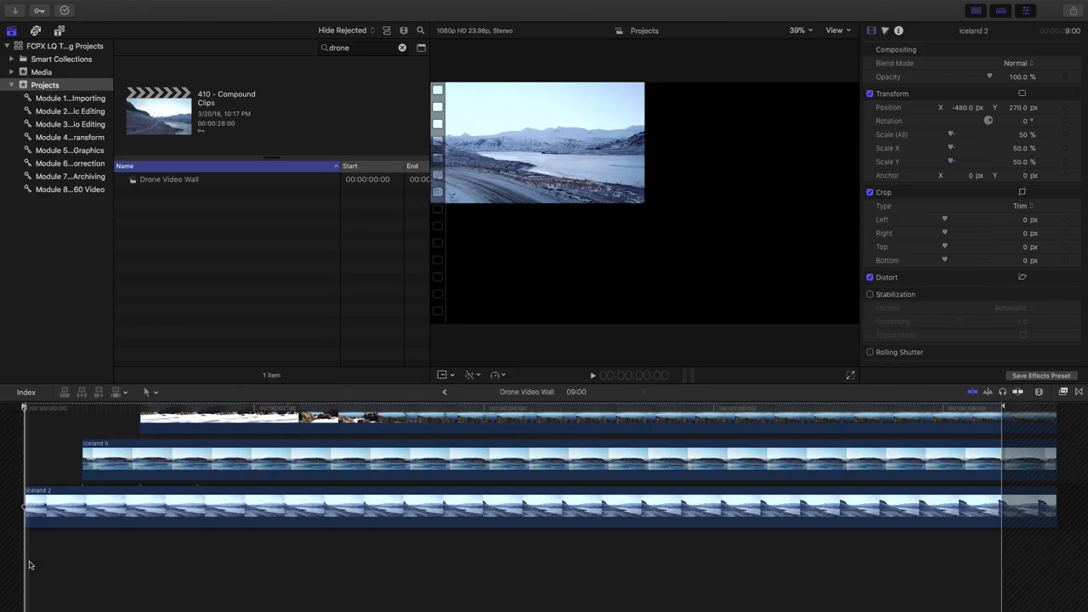
pyautogui.scroll(3, 28, 565)
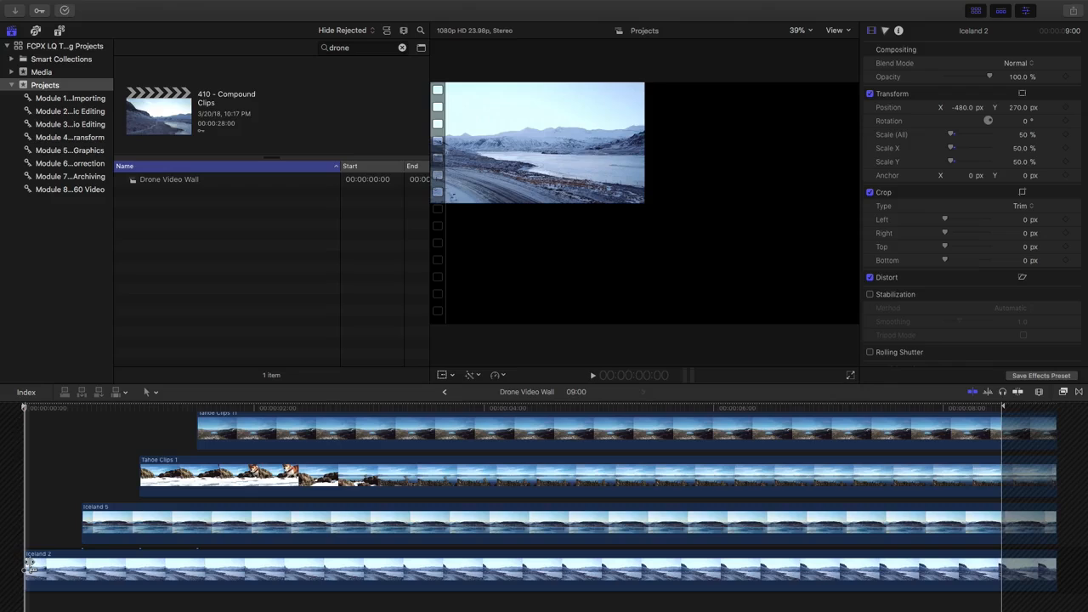
pyautogui.scroll(1, 28, 565)
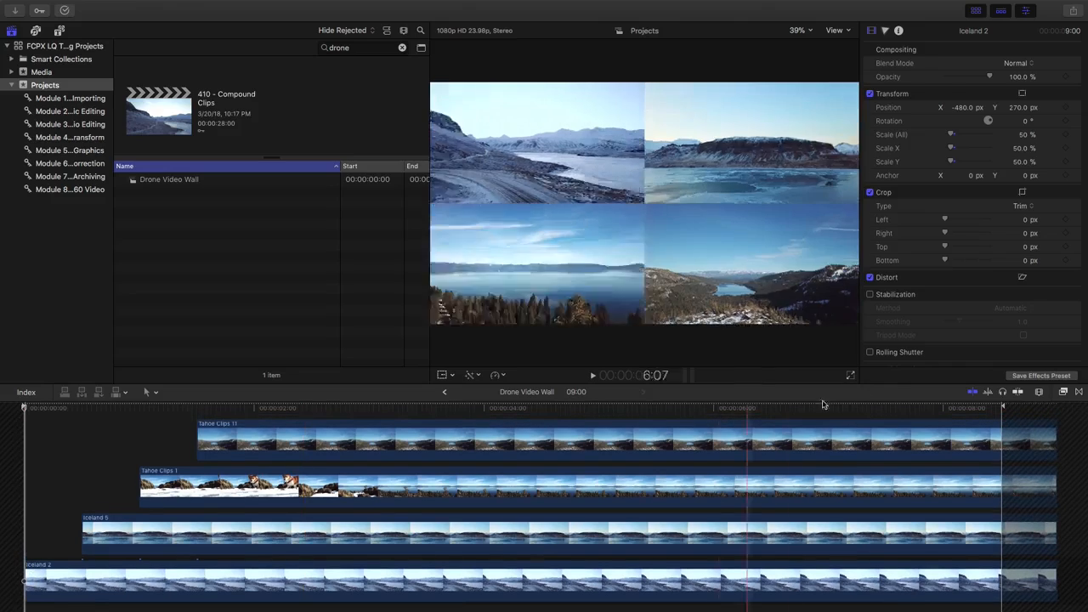
# - Apply the Aged Film effect from the Stylize category to all four stacked clips inside the Drone Video Wall compound clip
pyautogui.click(1064, 392)
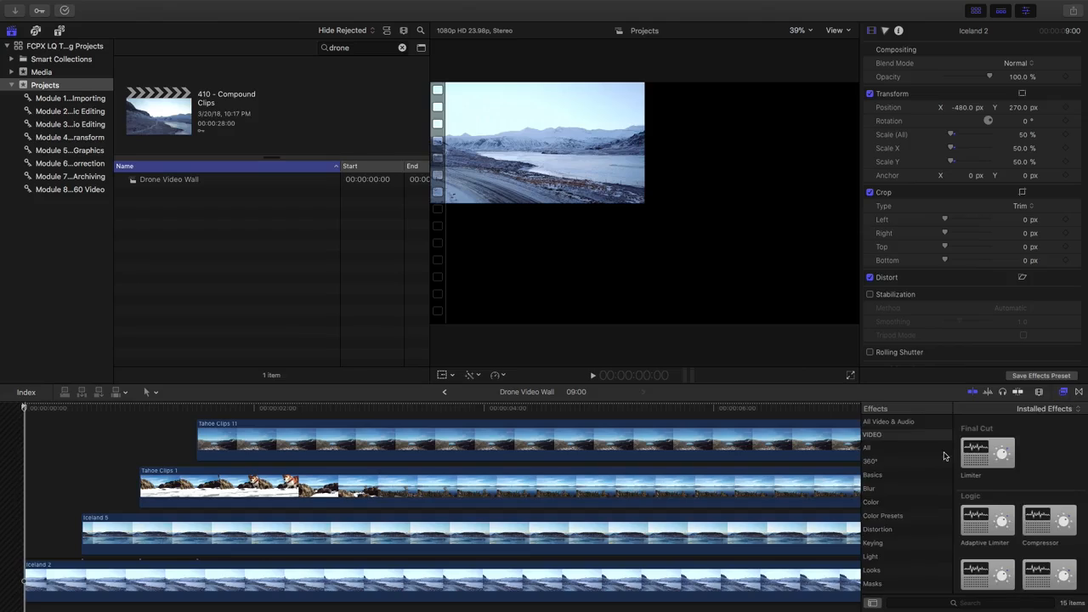
pyautogui.scroll(-1, 895, 532)
pyautogui.scroll(-5, 895, 532)
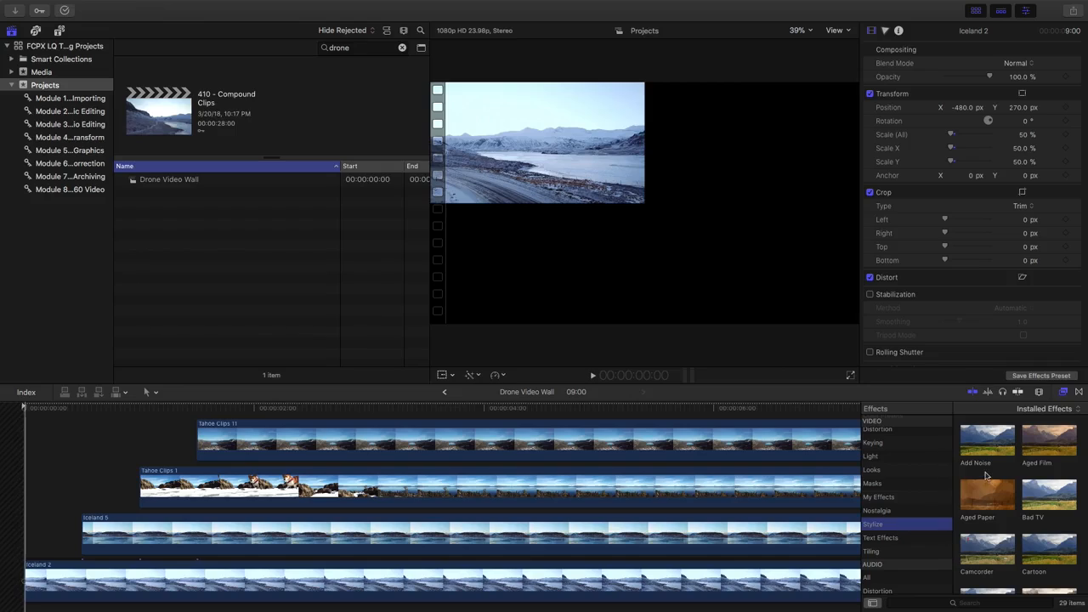
pyautogui.click(773, 440)
pyautogui.keyDown('super'); pyautogui.click(773, 485); pyautogui.keyUp('super')
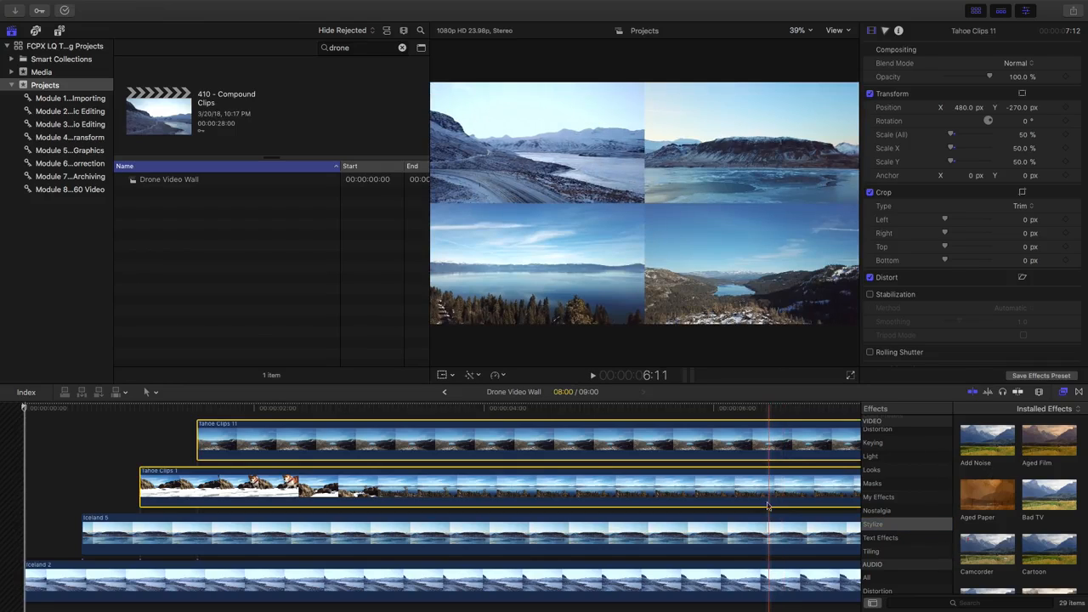
pyautogui.keyDown('super'); pyautogui.click(761, 536); pyautogui.keyUp('super')
pyautogui.keyDown('super'); pyautogui.click(755, 583); pyautogui.keyUp('super')
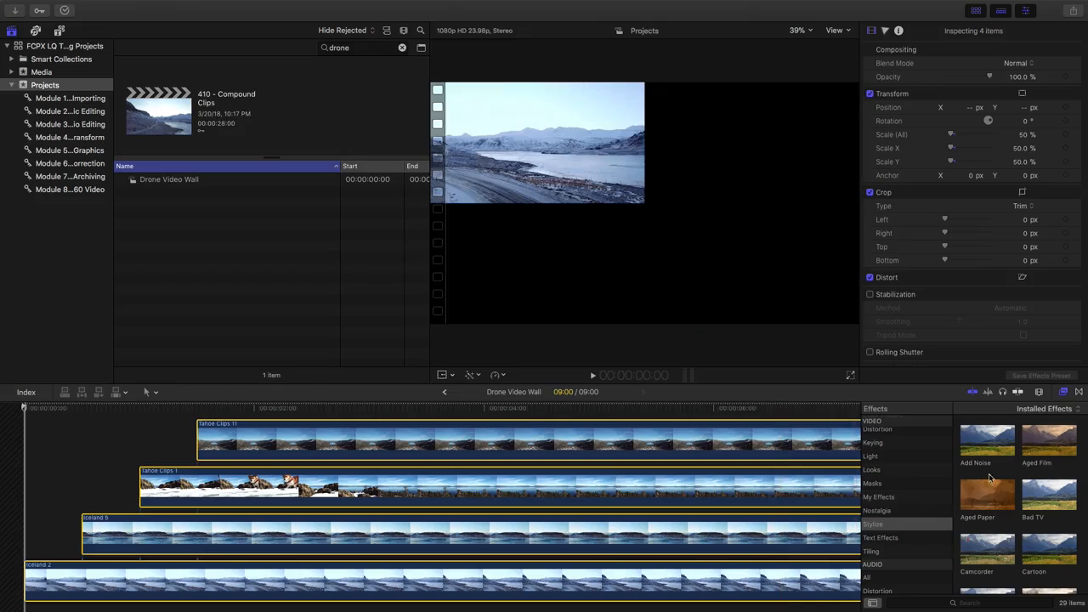
pyautogui.doubleClick(1046, 444)
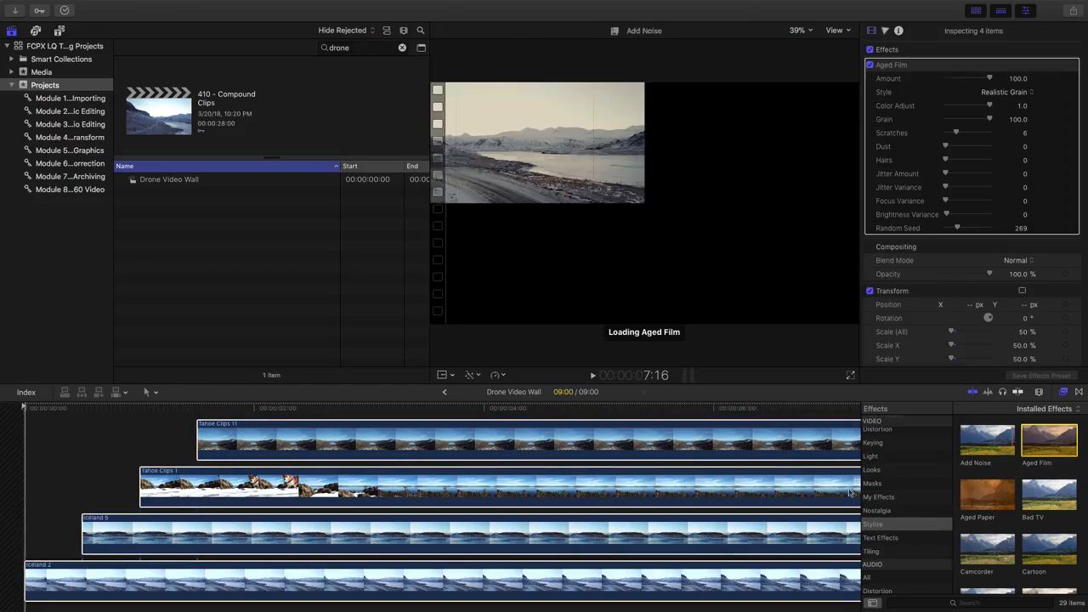
pyautogui.click(1064, 396)
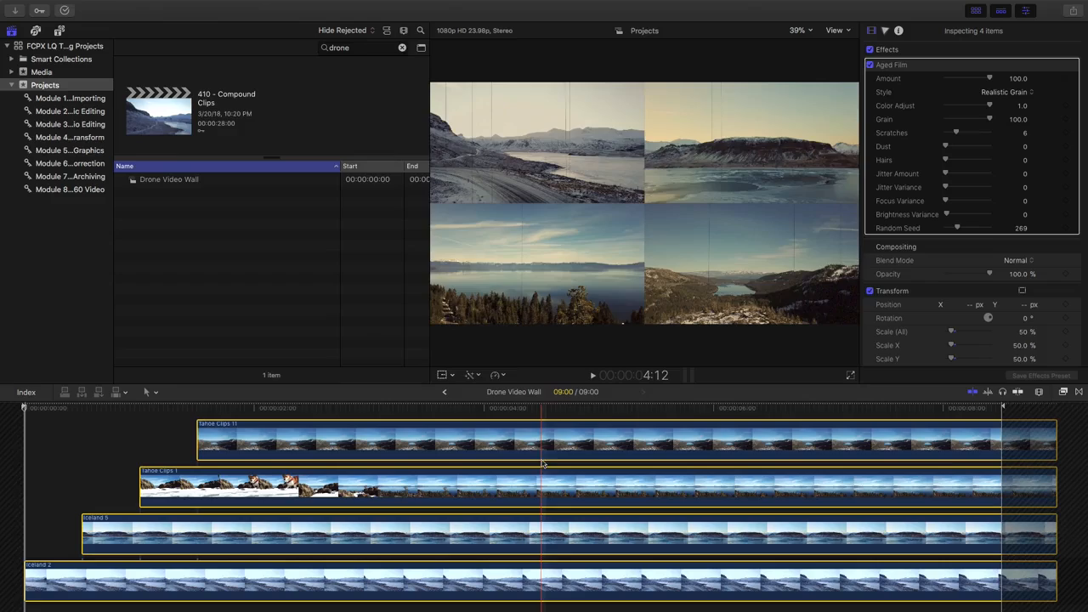
# - Show the Module 4 collection without the "drone" search filter and return to the 410 - Compound Clips project timeline
pyautogui.click(29, 141)
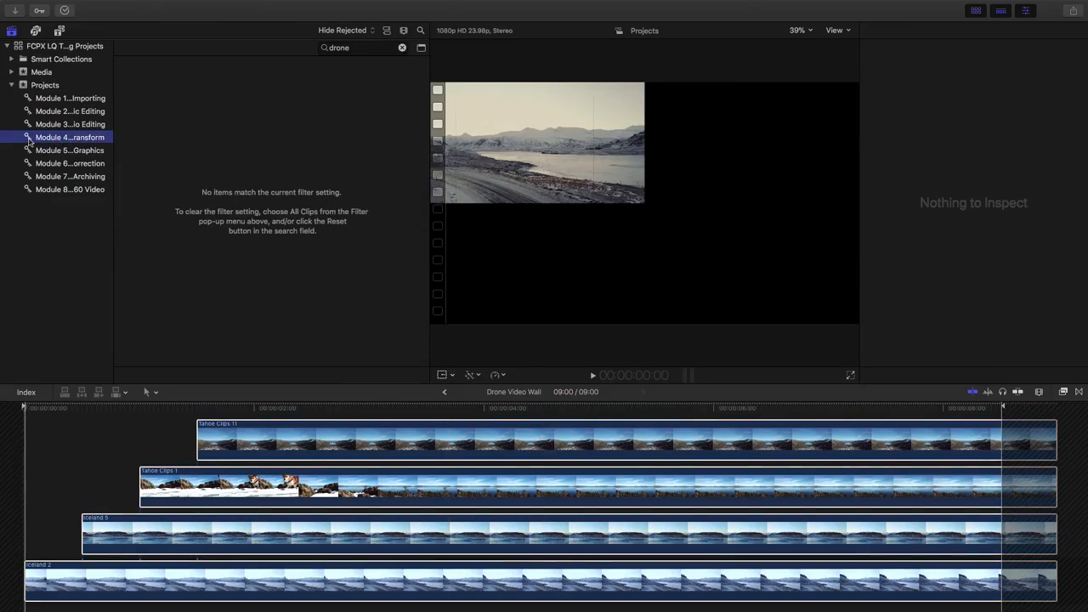
pyautogui.click(403, 48)
pyautogui.click(403, 49)
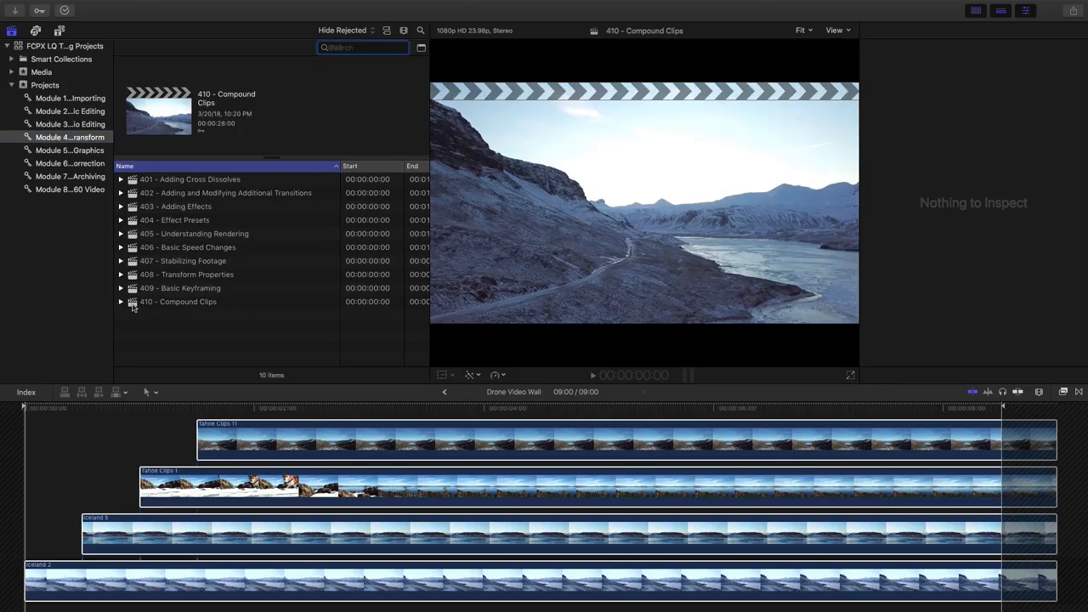
pyautogui.click(444, 394)
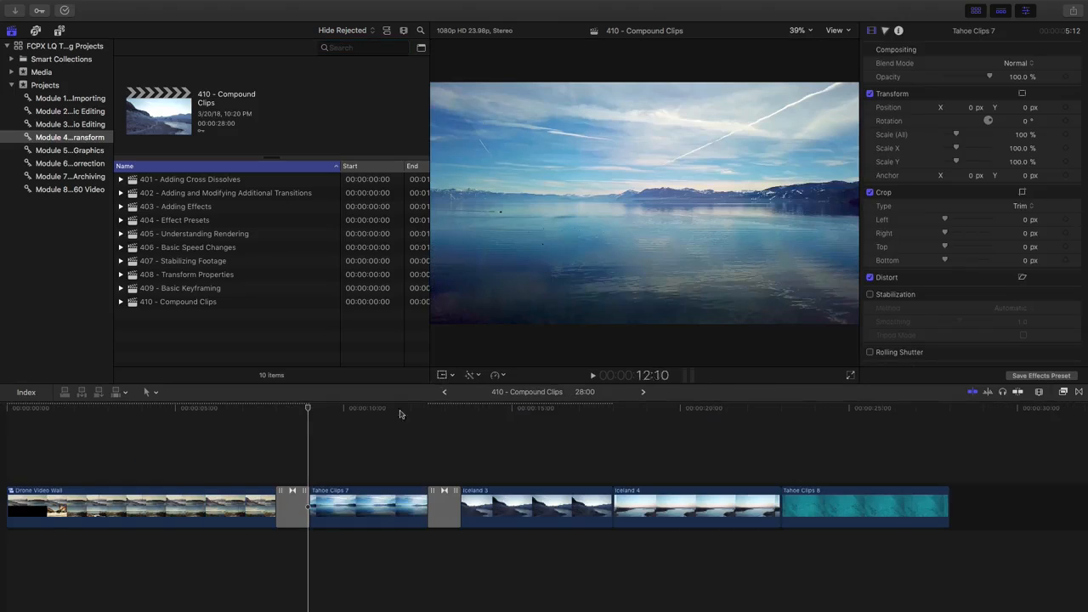